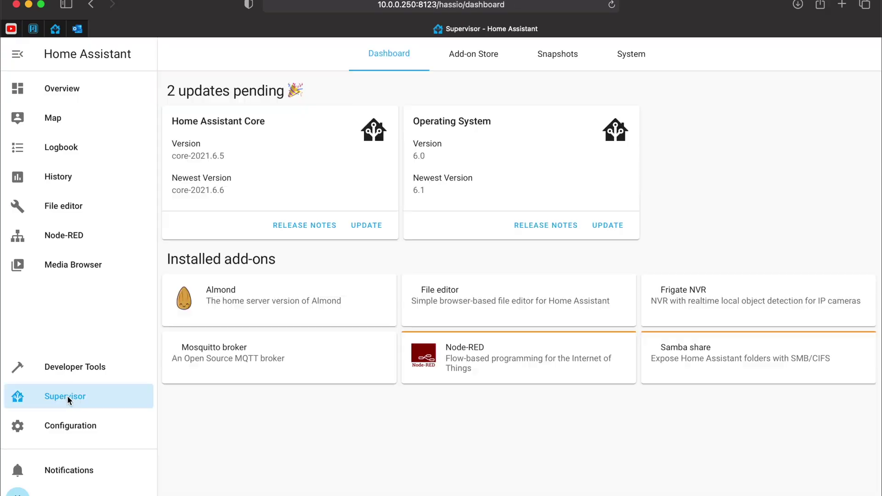
Step: Find the ESPHome add-on in the Add-on Store by searching 'esp'
{"action": "left_click", "coordinate": [487, 55]}
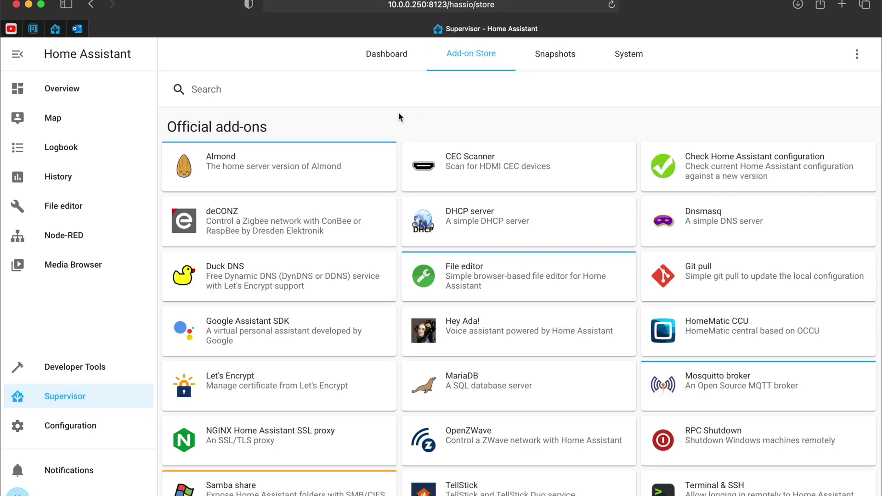
{"action": "left_click", "coordinate": [400, 93]}
{"action": "type", "text": "esp"}
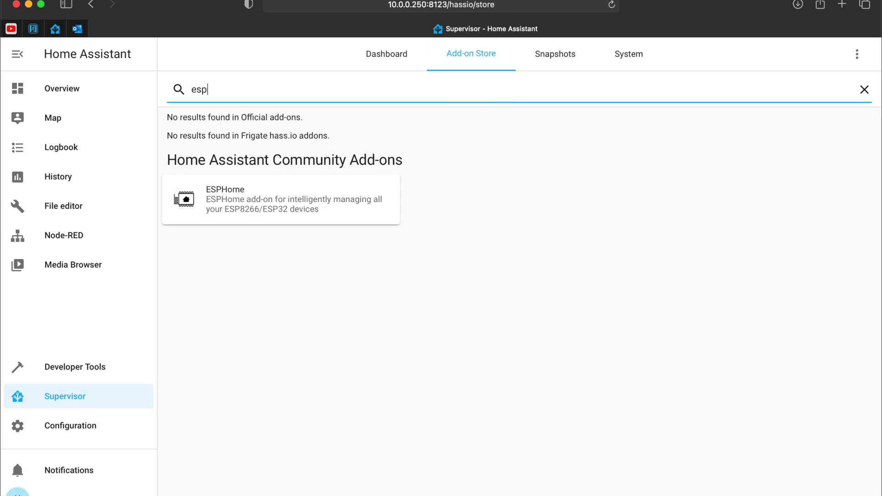
{"action": "left_click", "coordinate": [283, 205]}
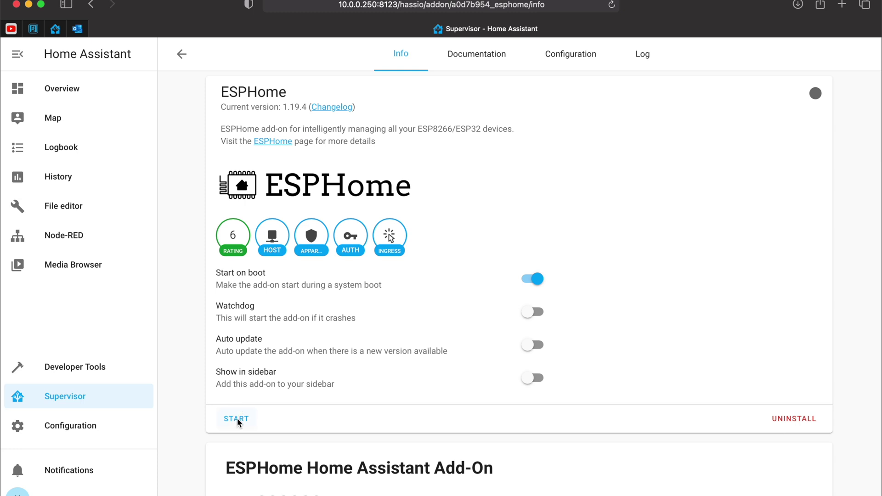
Step: Start the ESPHome add-on and enable Watchdog, Auto update and Show in sidebar
{"action": "left_click", "coordinate": [237, 418]}
{"action": "left_click", "coordinate": [531, 313]}
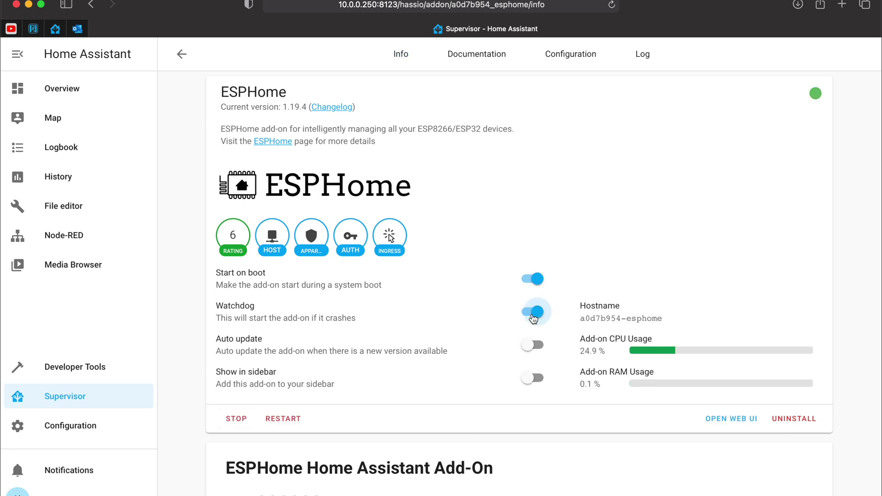
{"action": "left_click", "coordinate": [531, 345]}
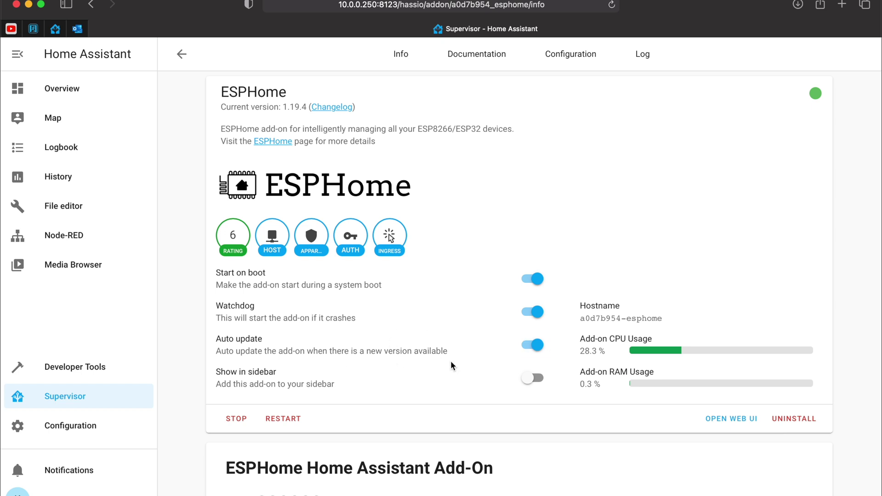
{"action": "left_click", "coordinate": [534, 388]}
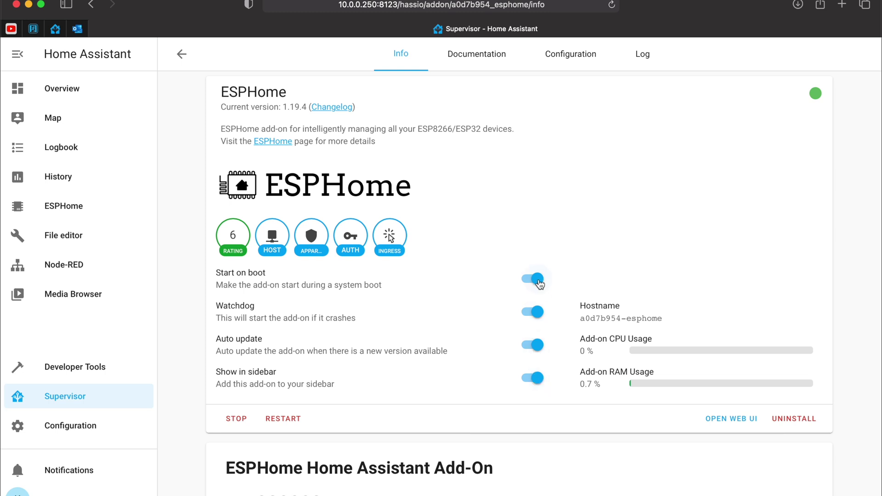
Step: In the ESPHome dashboard, start a new node with Wi-Fi network 'A IoT' and its password
{"action": "left_click", "coordinate": [729, 419]}
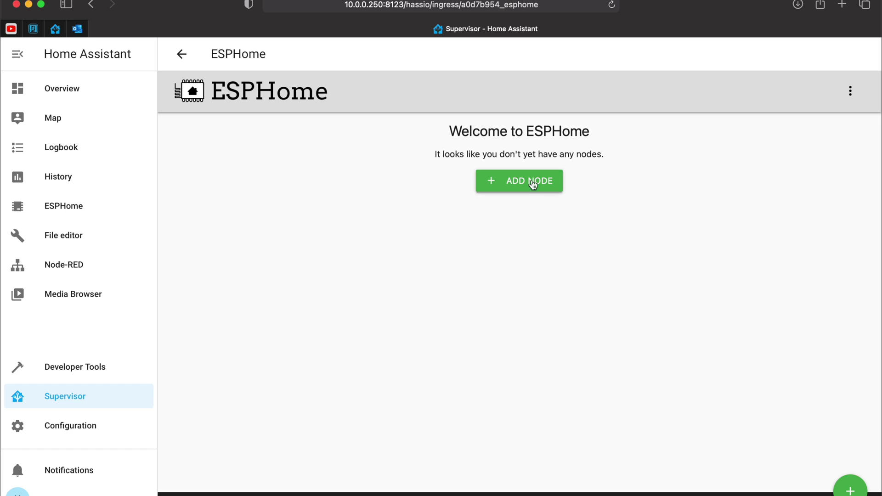
{"action": "left_click", "coordinate": [524, 192]}
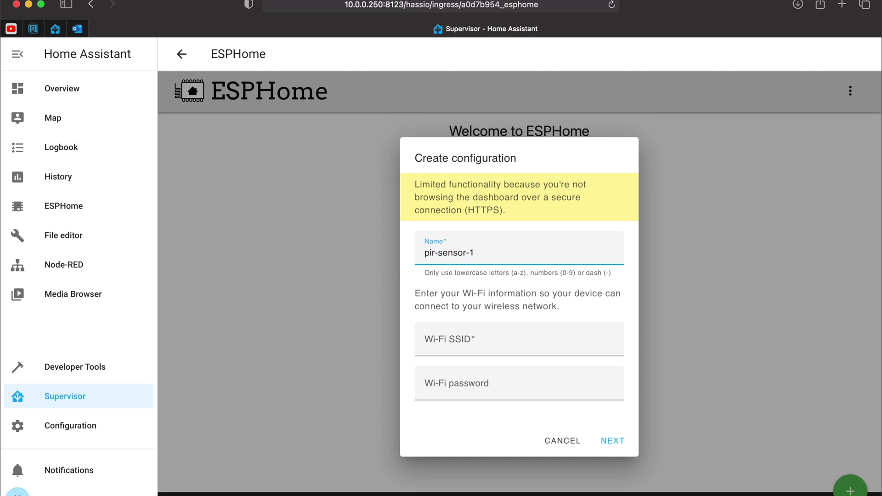
{"action": "left_click", "coordinate": [471, 338]}
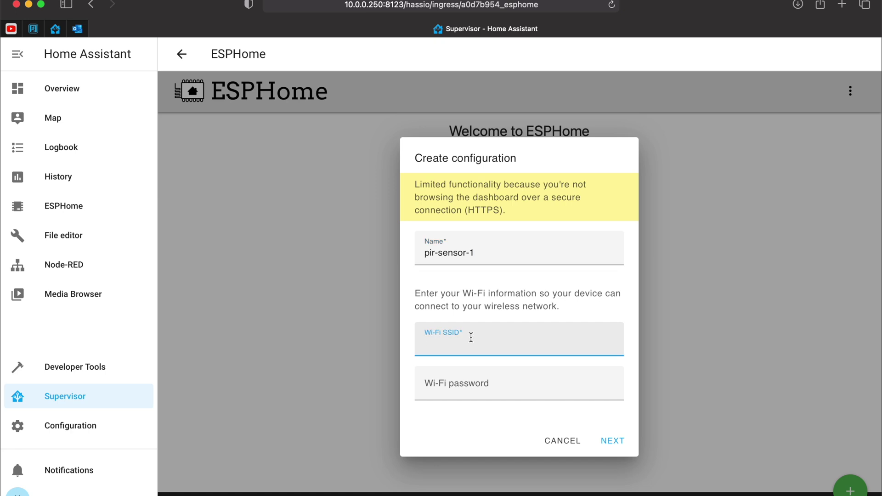
{"action": "type", "text": "A IoT"}
{"action": "key", "text": "Tab"}
{"action": "type", "text": "a"}
{"action": "left_click", "coordinate": [610, 448]}
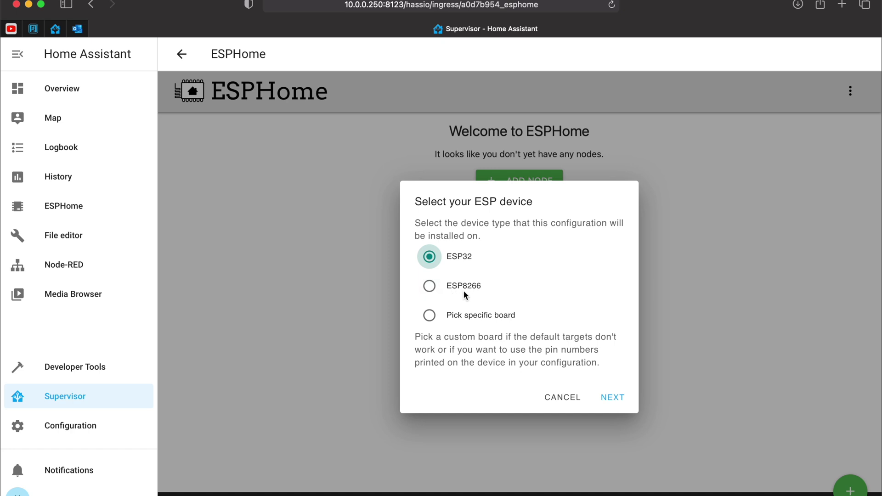
Step: Choose ESP8266 with the Wemos D1 and Wemos D1 mini board and create the configuration
{"action": "left_click", "coordinate": [429, 288]}
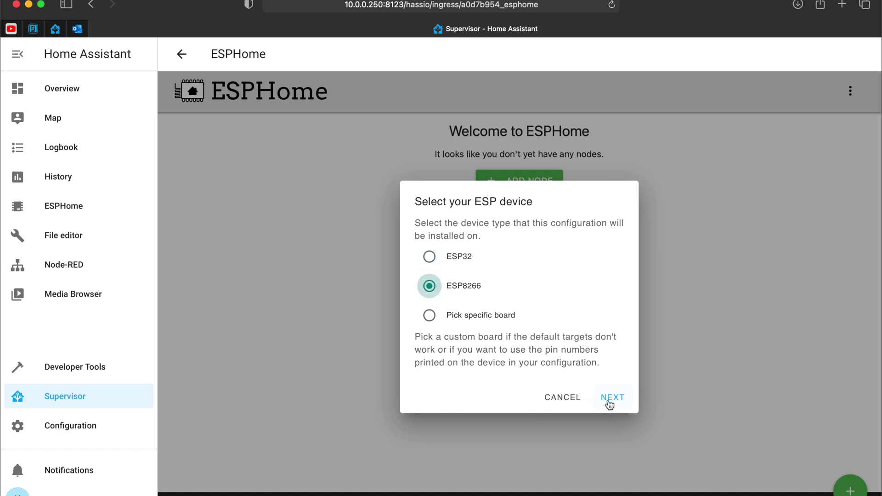
{"action": "left_click", "coordinate": [430, 316]}
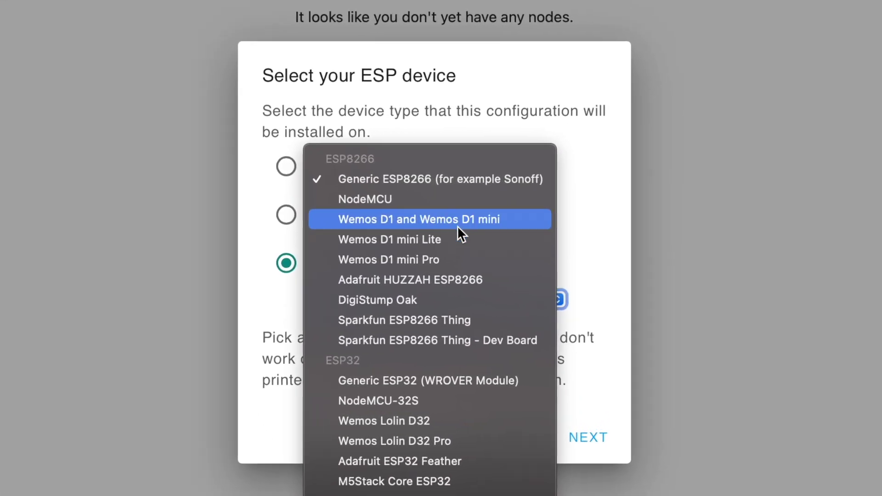
{"action": "left_click", "coordinate": [467, 217]}
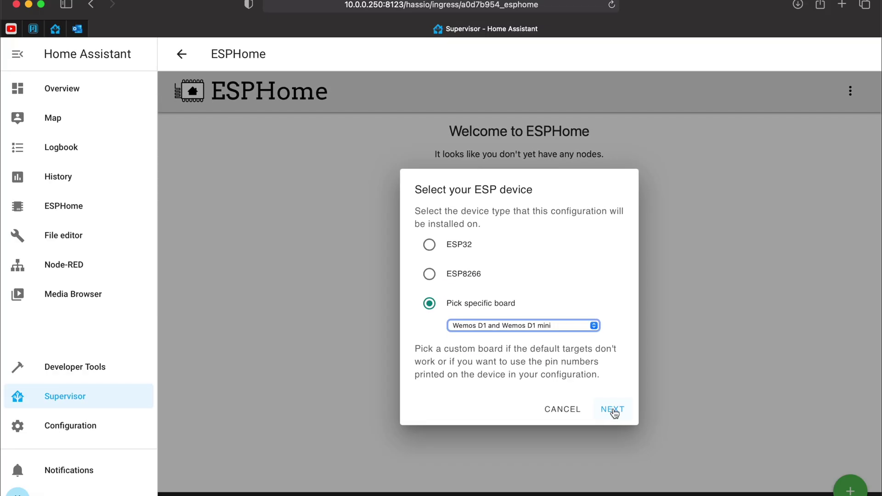
{"action": "left_click", "coordinate": [612, 411]}
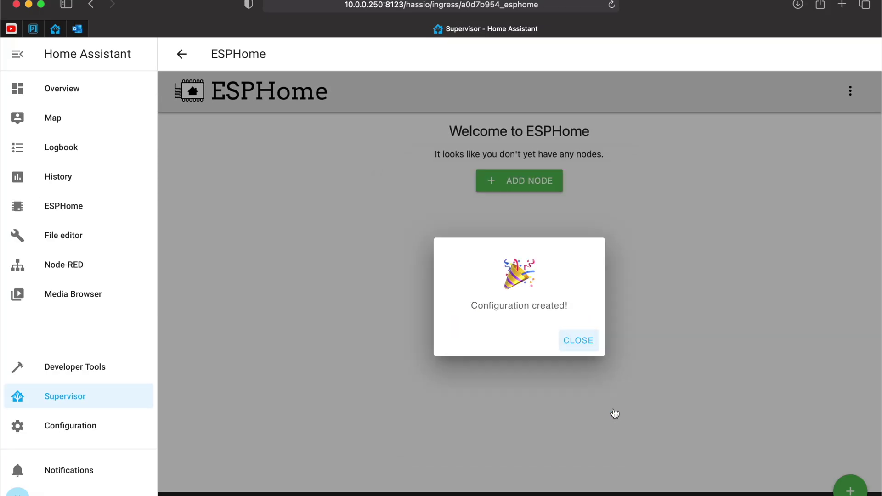
Step: Dismiss the creation confirmation to get back to the node list
{"action": "left_click", "coordinate": [579, 341]}
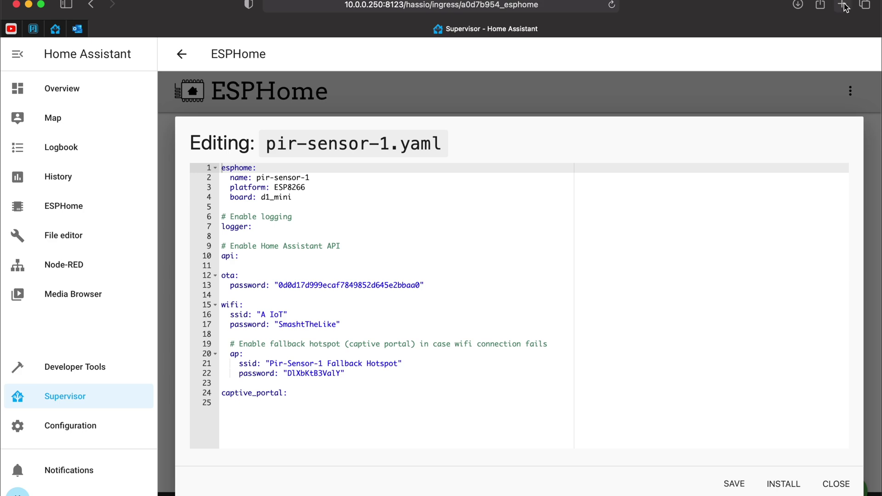
Step: On esphome.io, open the PIR Sensor cookbook page and select its binary_sensor example
{"action": "left_click", "coordinate": [843, 5]}
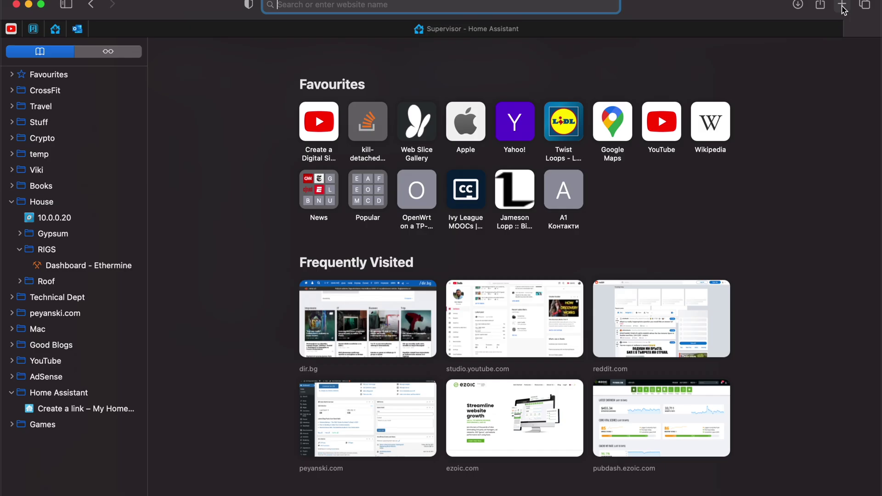
{"action": "type", "text": "esphome.io"}
{"action": "key", "text": "Return"}
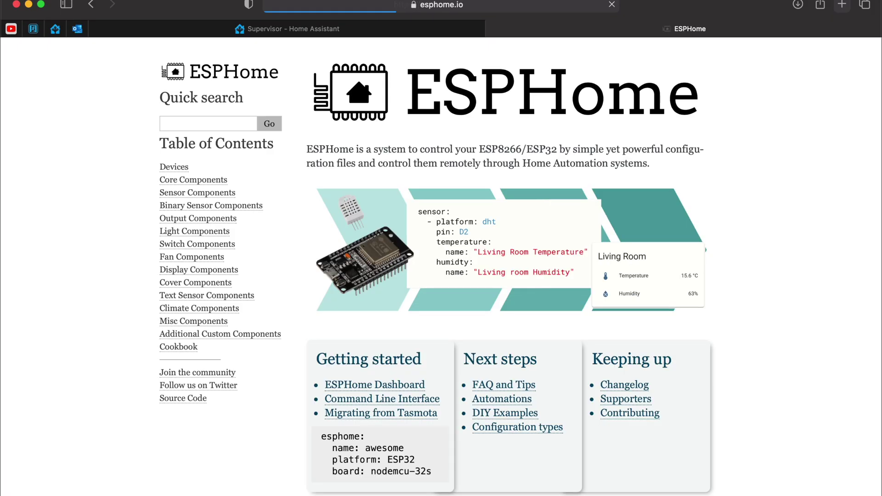
{"action": "key", "text": "super+f"}
{"action": "type", "text": "pir"}
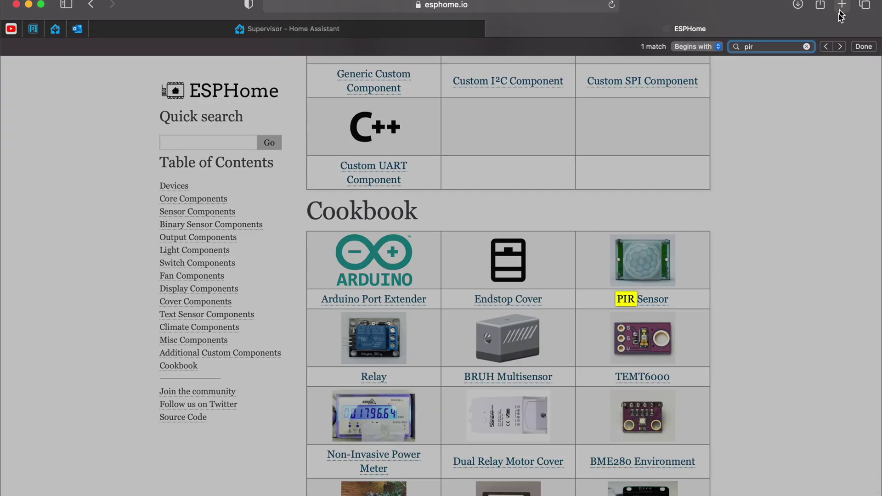
{"action": "left_click", "coordinate": [649, 301]}
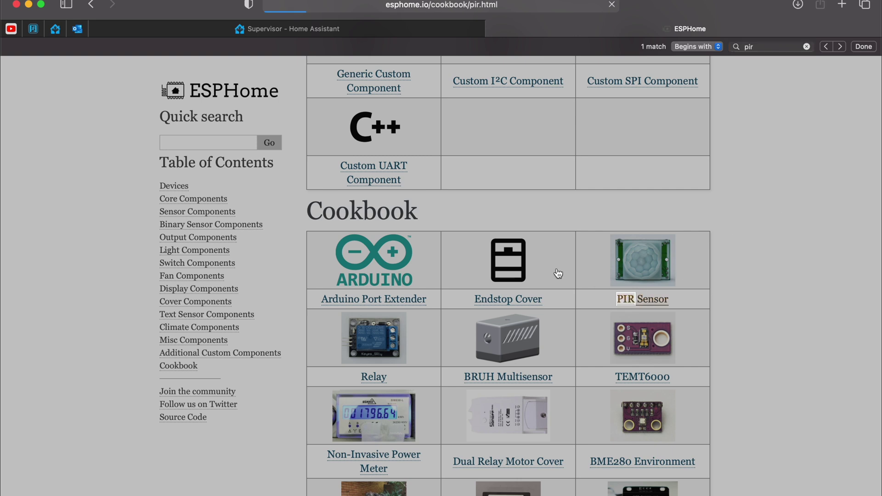
{"action": "scroll", "coordinate": [547, 267], "scroll_direction": "down", "scroll_amount": 8}
{"action": "scroll", "coordinate": [547, 265], "scroll_direction": "down", "scroll_amount": 6}
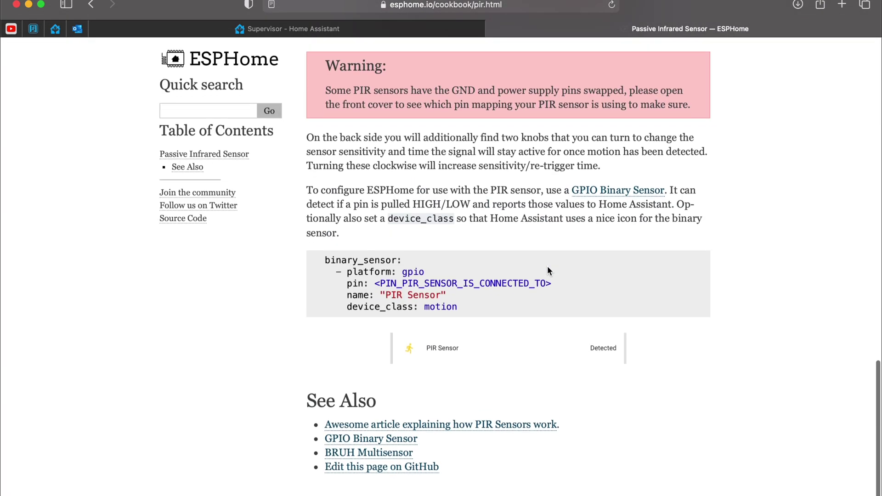
{"action": "left_click_drag", "start_coordinate": [473, 320], "coordinate": [321, 271]}
{"action": "key", "text": "super+c"}
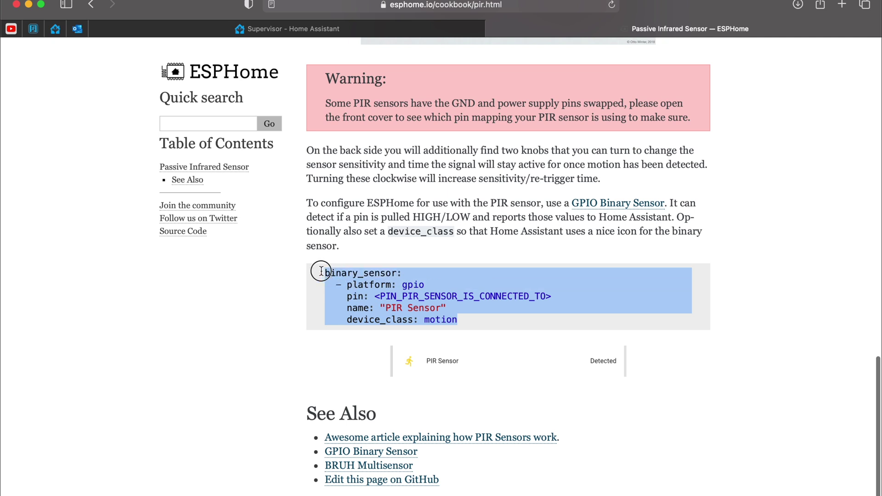
Step: Paste the binary_sensor example below captive_portal in pir-sensor-1.yaml
{"action": "left_click", "coordinate": [294, 29]}
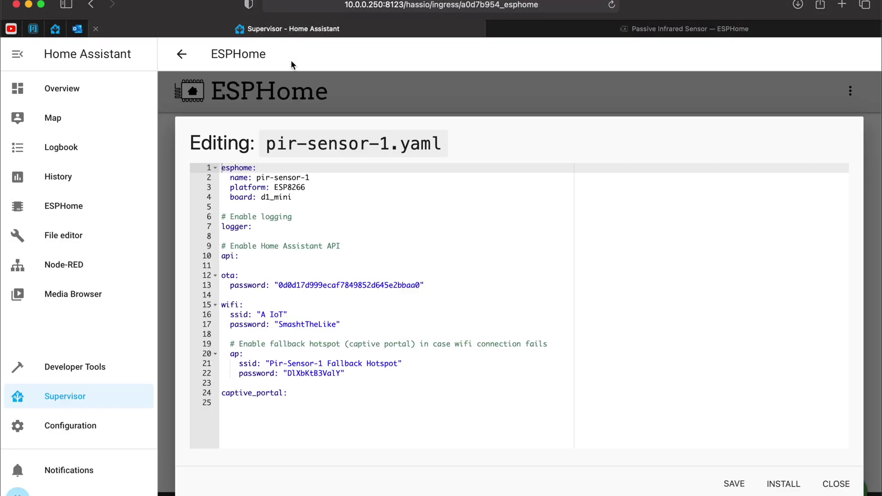
{"action": "left_click", "coordinate": [299, 379]}
{"action": "left_click", "coordinate": [300, 392]}
{"action": "key", "text": "Return"}
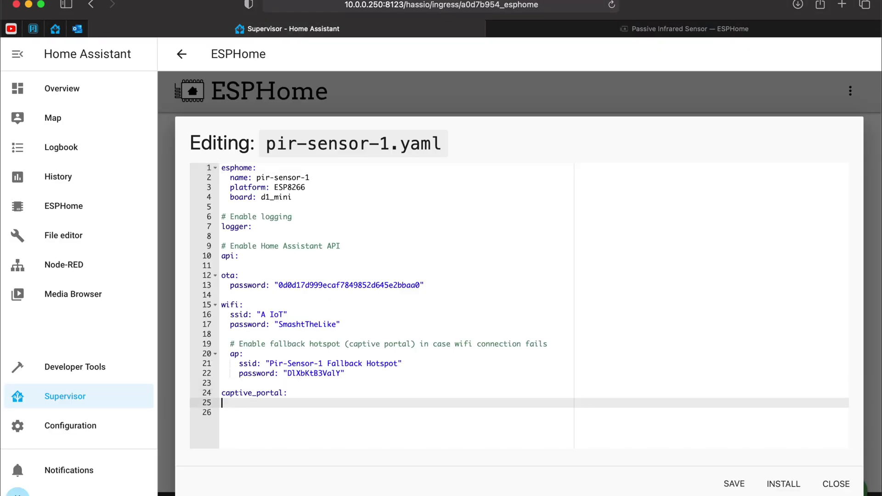
{"action": "key", "text": "Return"}
{"action": "key", "text": "super+v"}
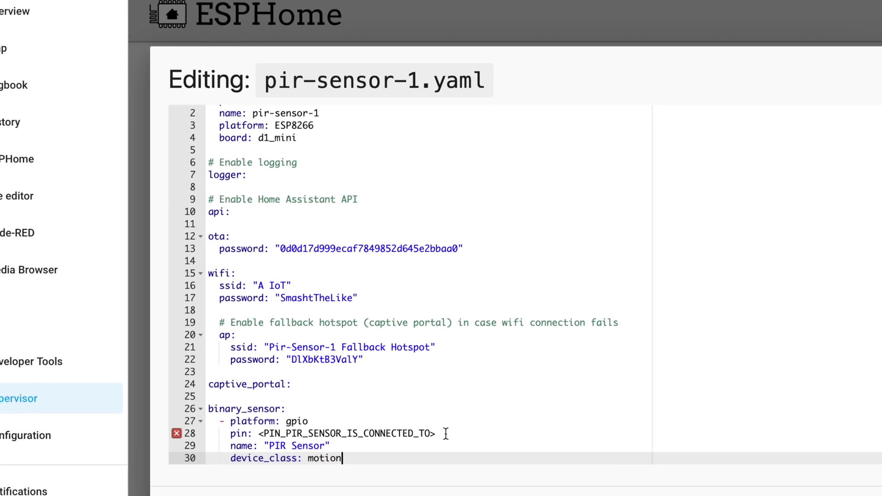
Step: Set the sensor pin to 13, then save and close the config
{"action": "left_click_drag", "start_coordinate": [411, 423], "coordinate": [262, 422]}
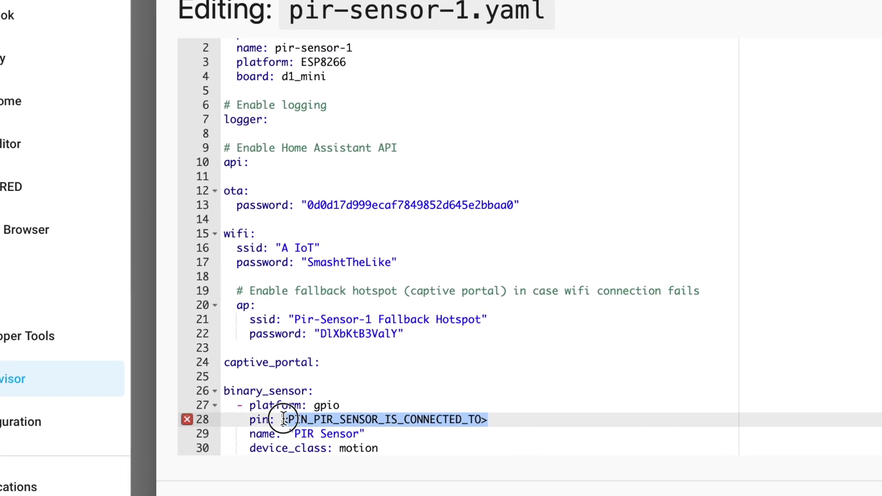
{"action": "type", "text": "13"}
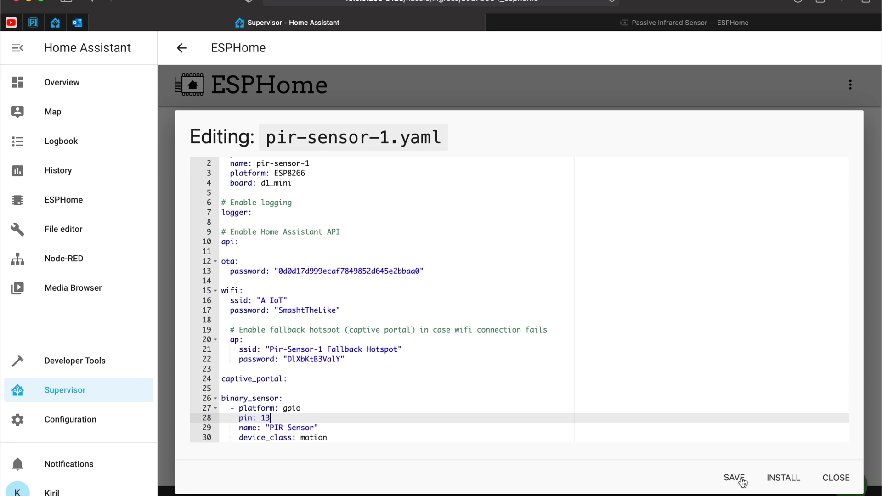
{"action": "left_click", "coordinate": [741, 479]}
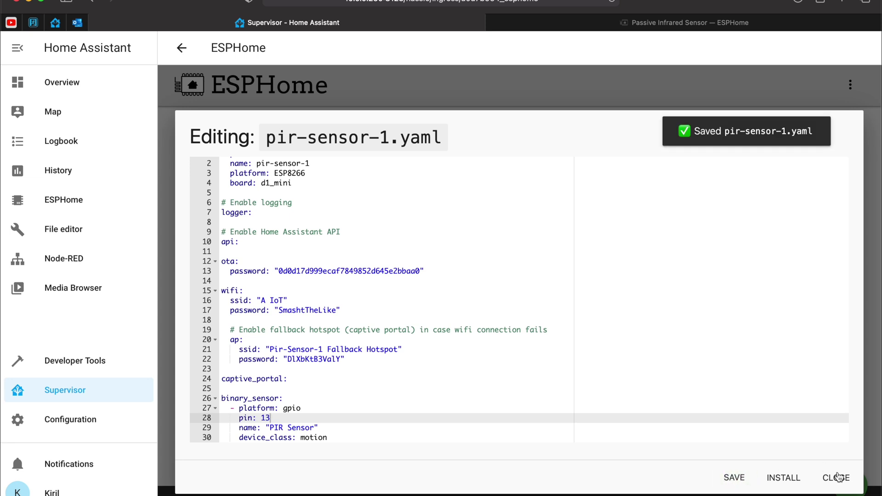
{"action": "left_click", "coordinate": [837, 478]}
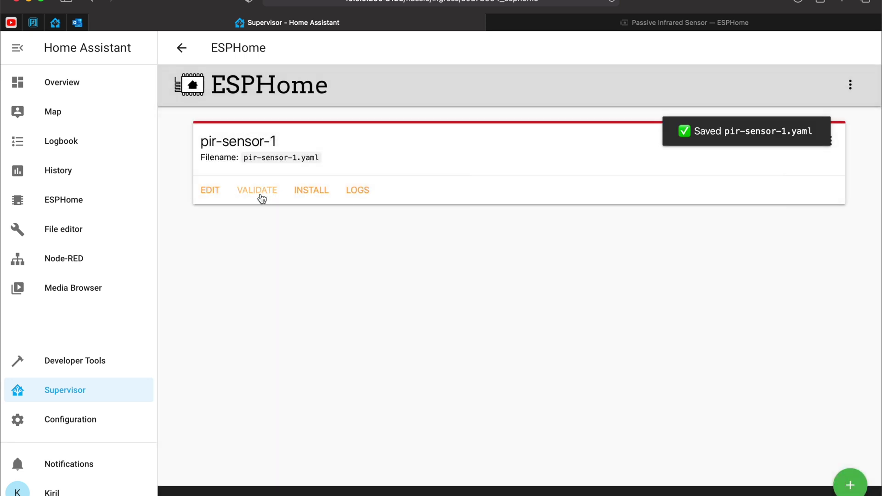
Step: Validate pir-sensor-1 and begin installing it with 'Plug into this computer'
{"action": "left_click", "coordinate": [258, 190]}
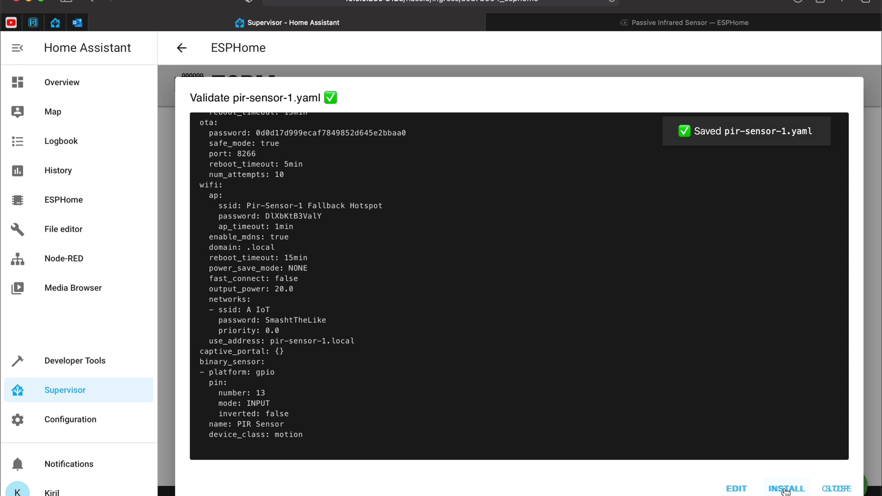
{"action": "left_click", "coordinate": [786, 489]}
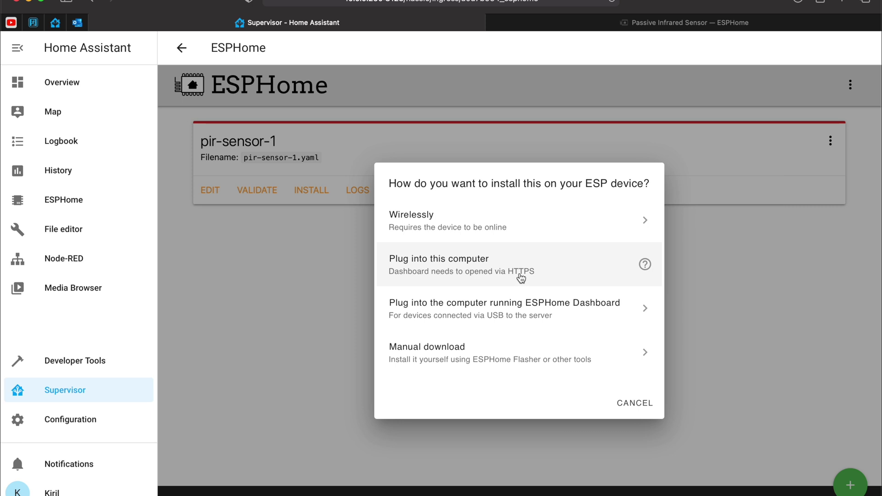
{"action": "left_click", "coordinate": [481, 271]}
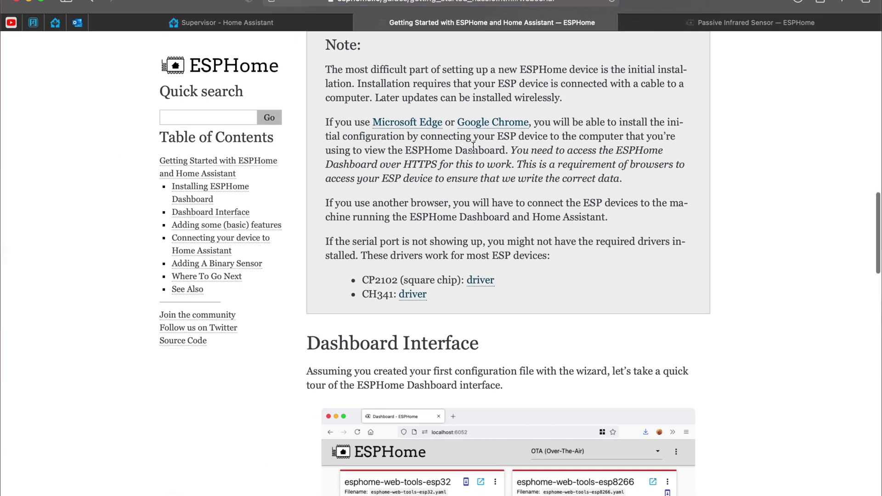
Step: Close the esphome.io Getting Started tab with Cmd+W
{"action": "key", "text": "super+w"}
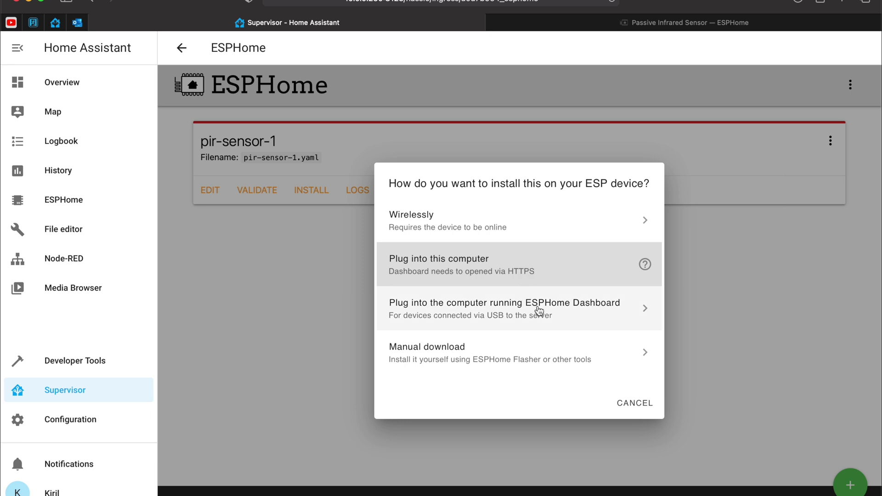
Step: Flash pir-sensor-1 over the server's USB2.0-Serial port, then check the notifications
{"action": "left_click", "coordinate": [539, 312]}
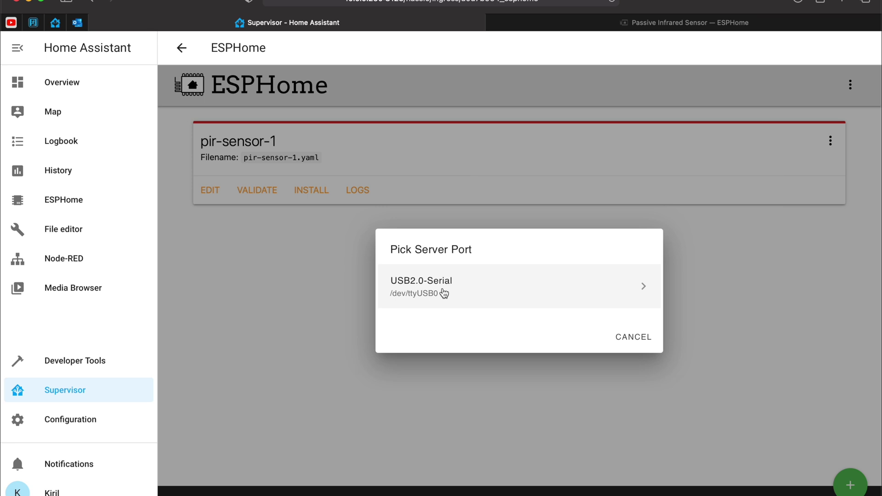
{"action": "left_click", "coordinate": [450, 283]}
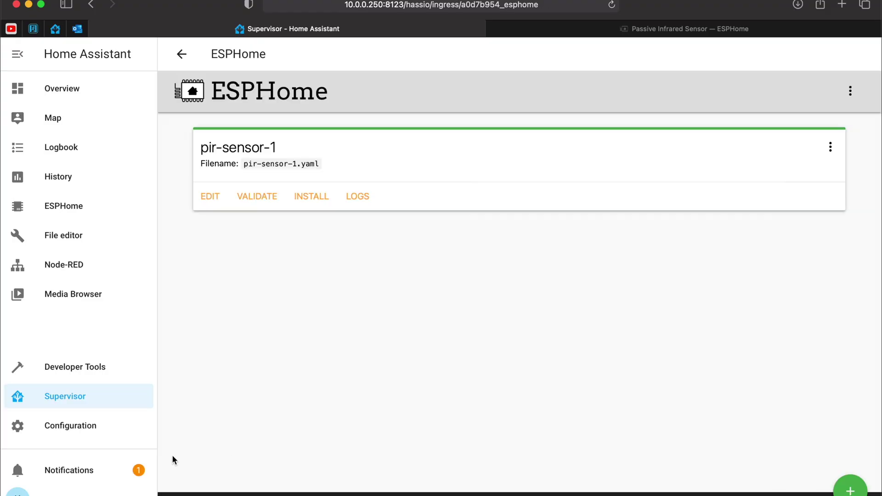
{"action": "left_click", "coordinate": [86, 479]}
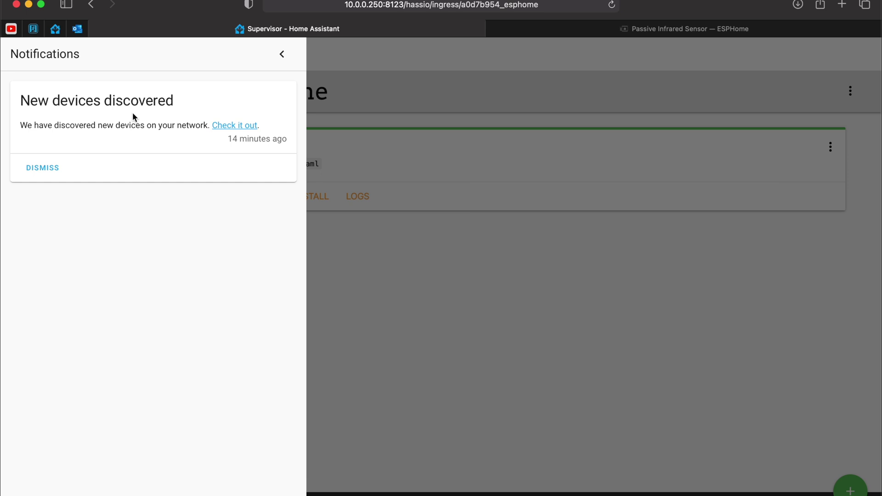
Step: Configure the discovered pir-sensor-1 node as an integration without assigning an area
{"action": "left_click", "coordinate": [226, 125]}
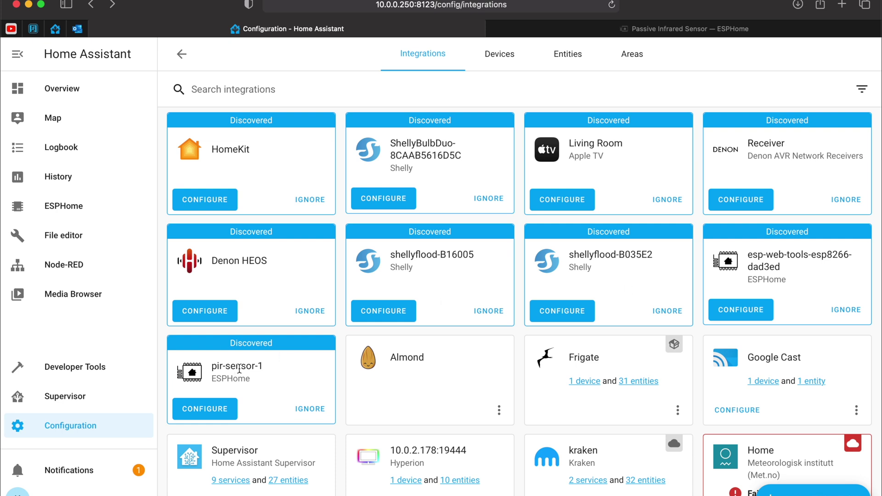
{"action": "left_click", "coordinate": [206, 410]}
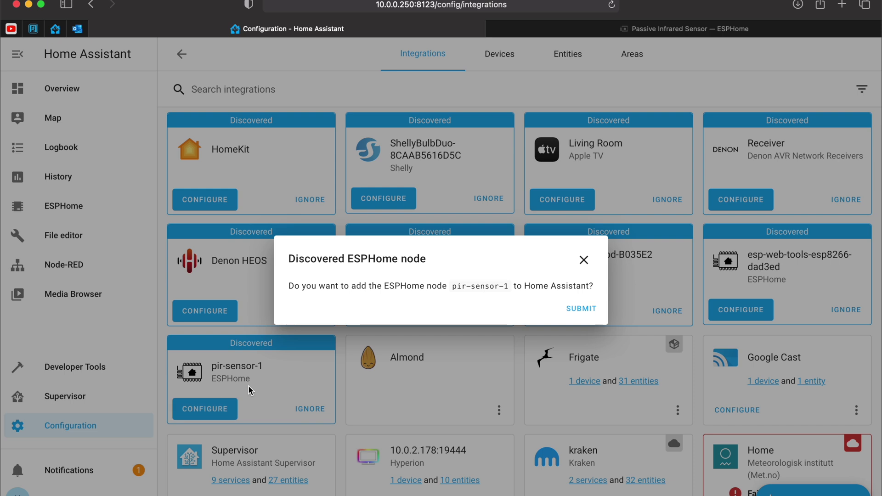
{"action": "left_click", "coordinate": [566, 310]}
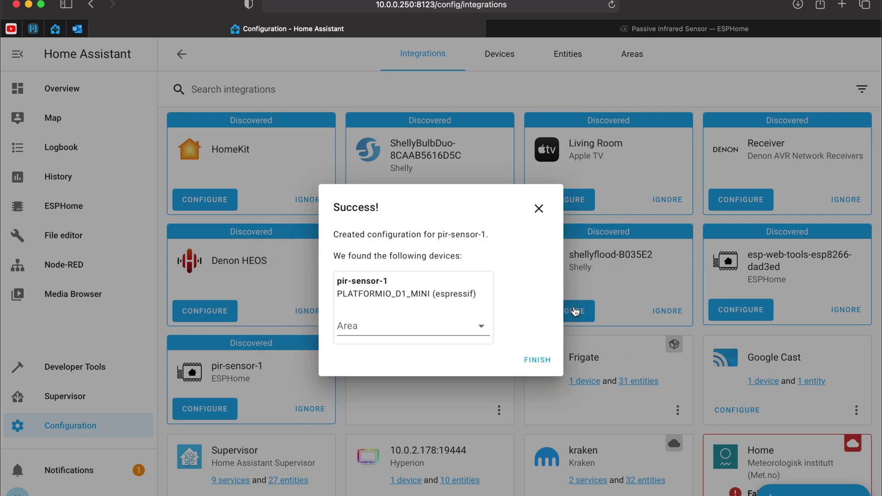
{"action": "left_click", "coordinate": [522, 359]}
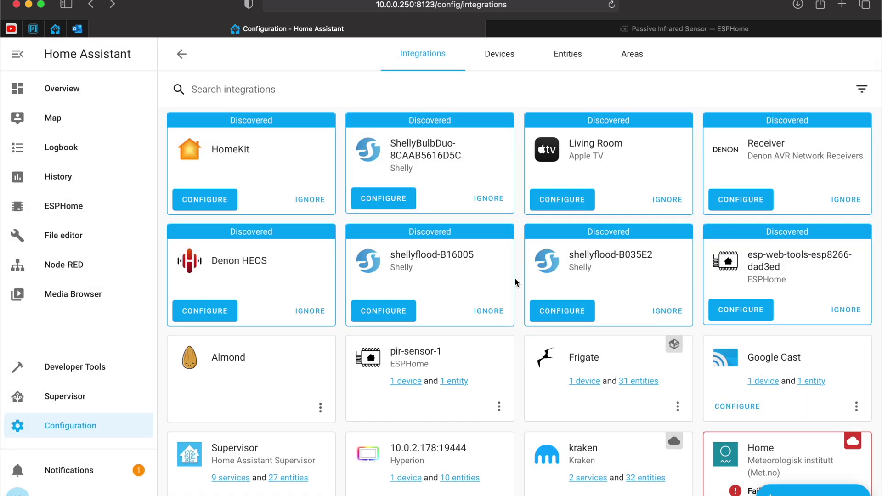
Step: Add the PIR Sensor card to the Home dashboard view and go to Overview
{"action": "left_click", "coordinate": [400, 382]}
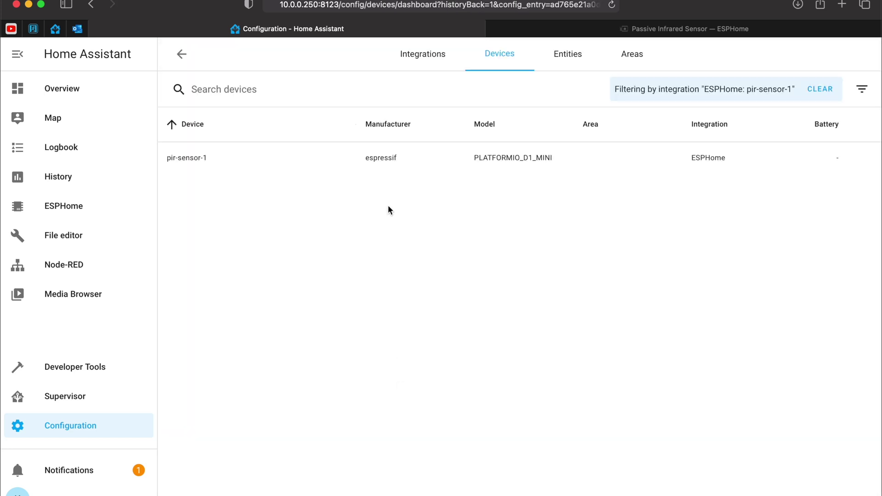
{"action": "left_click", "coordinate": [208, 169]}
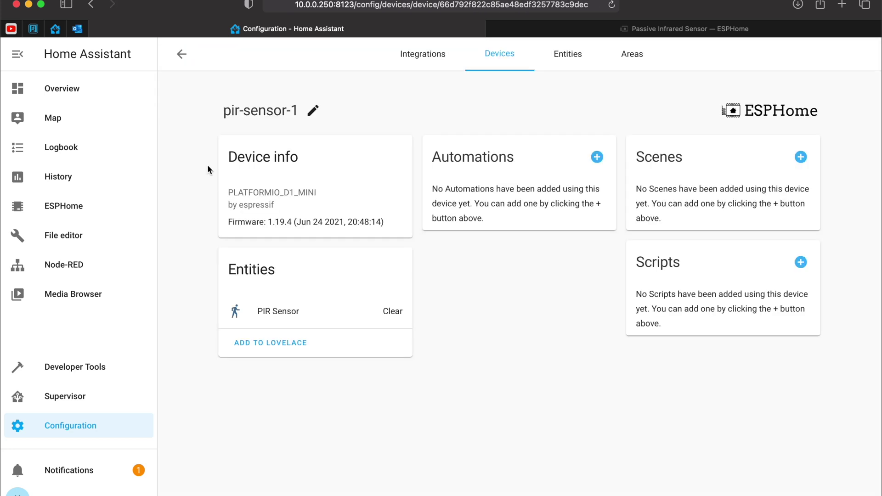
{"action": "left_click", "coordinate": [267, 350]}
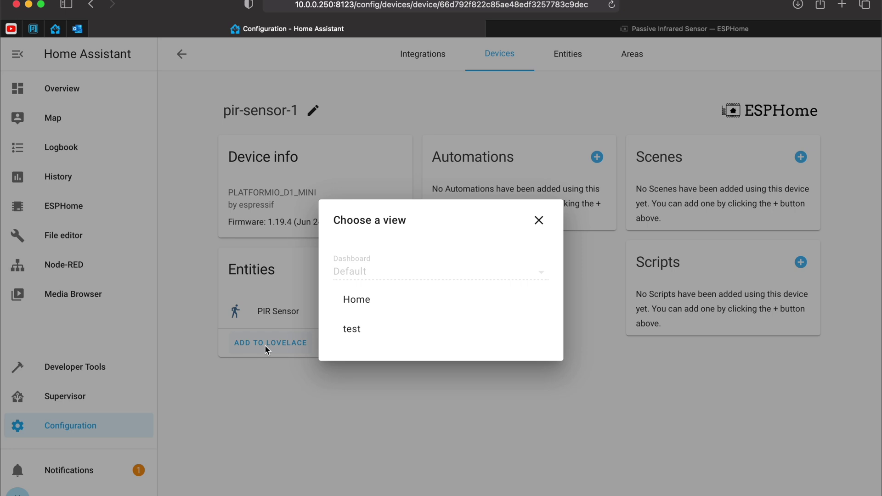
{"action": "left_click", "coordinate": [370, 301]}
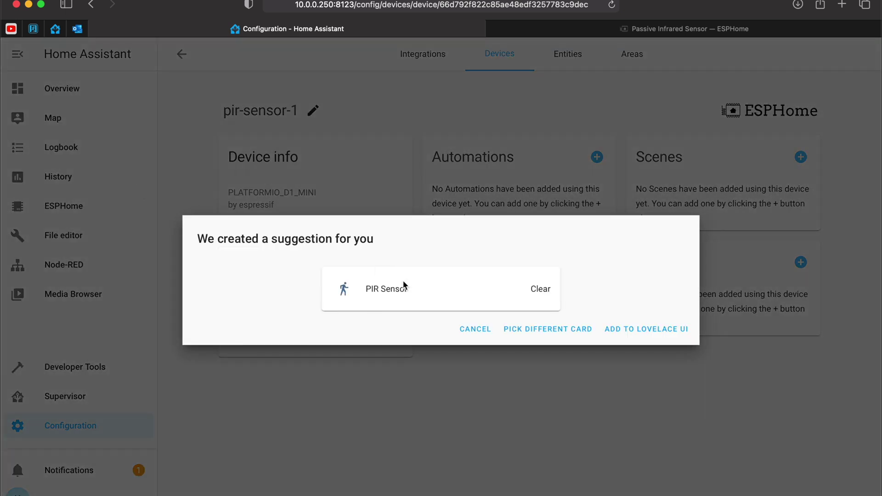
{"action": "left_click", "coordinate": [653, 330]}
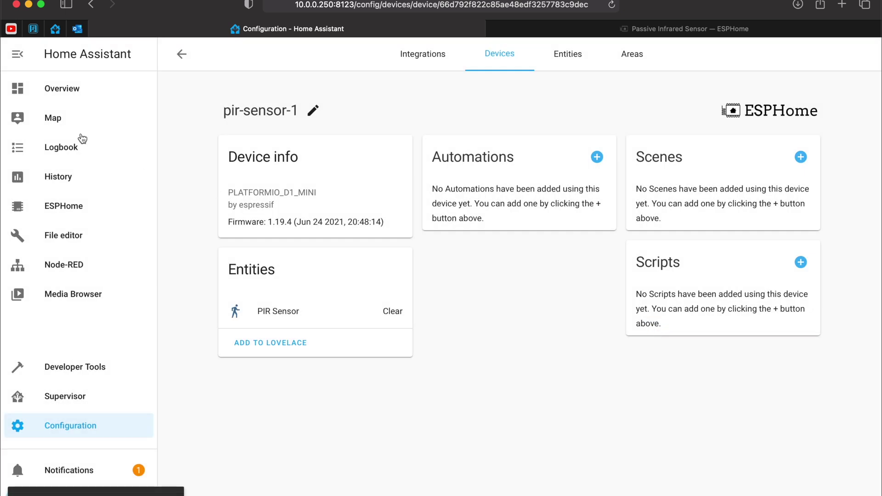
{"action": "left_click", "coordinate": [69, 85]}
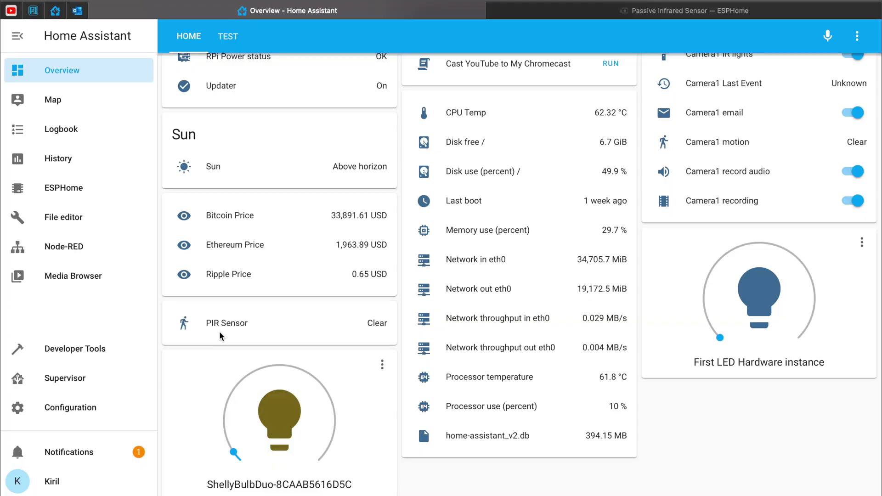
Step: Create a blank automation named 'When PIR motion sensor is activated'
{"action": "left_click", "coordinate": [96, 406]}
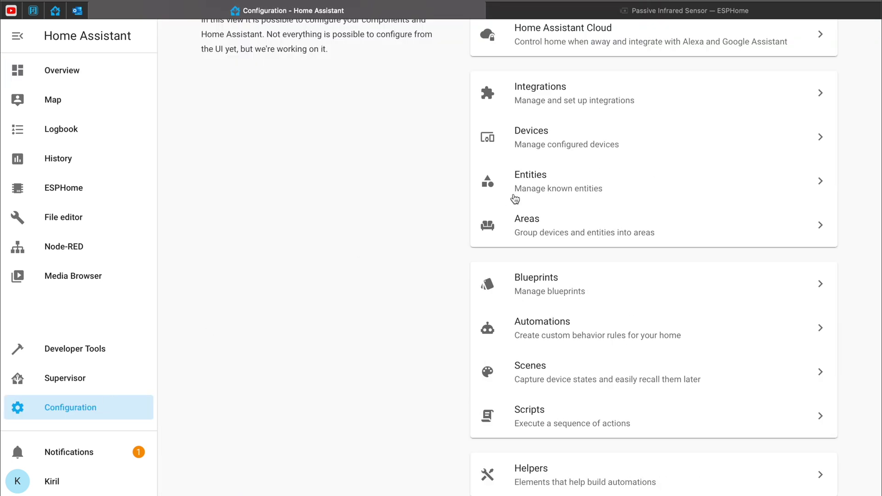
{"action": "scroll", "coordinate": [532, 276], "scroll_direction": "down", "scroll_amount": 1}
{"action": "left_click", "coordinate": [553, 356]}
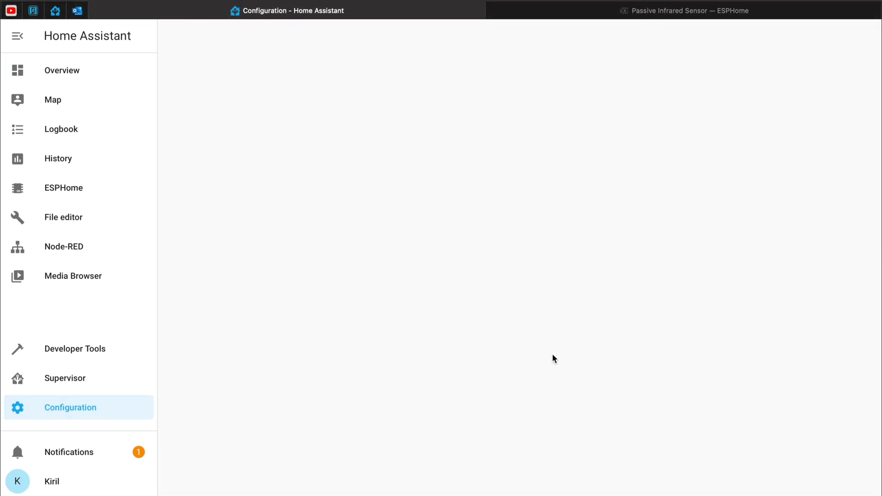
{"action": "left_click", "coordinate": [805, 481]}
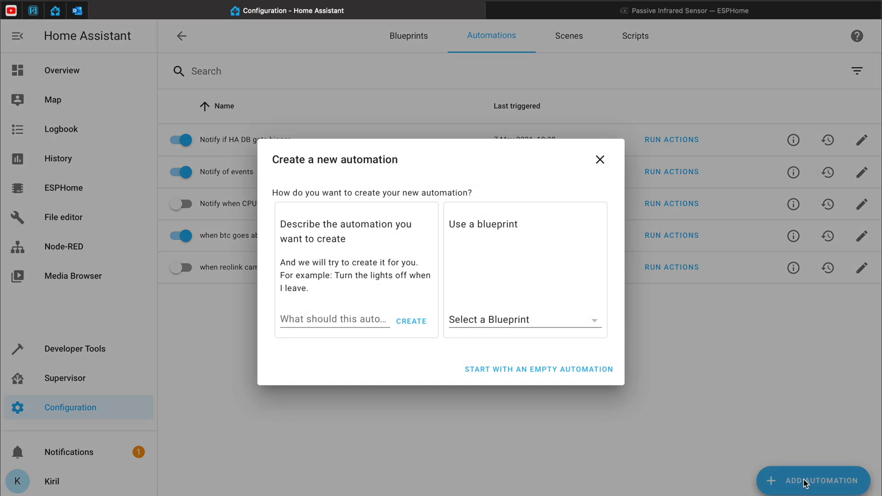
{"action": "left_click", "coordinate": [521, 372]}
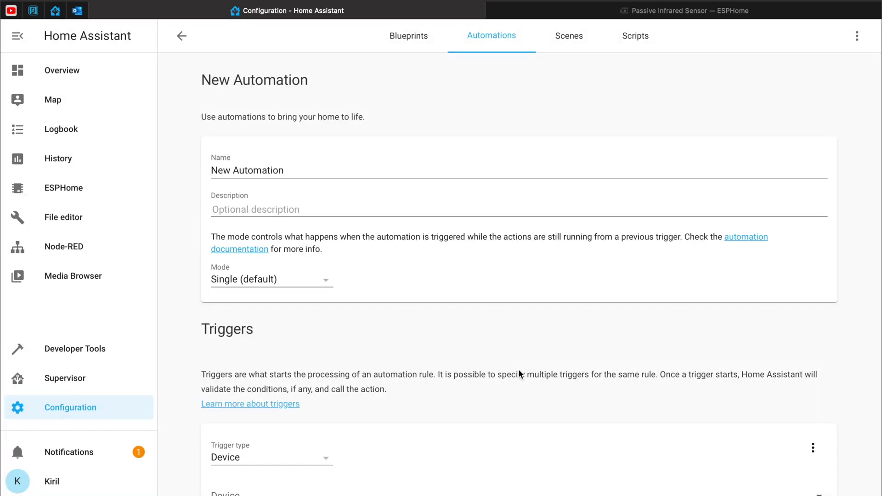
{"action": "triple_click", "coordinate": [346, 171]}
{"action": "type", "text": "When PIR motion sensor is activated"}
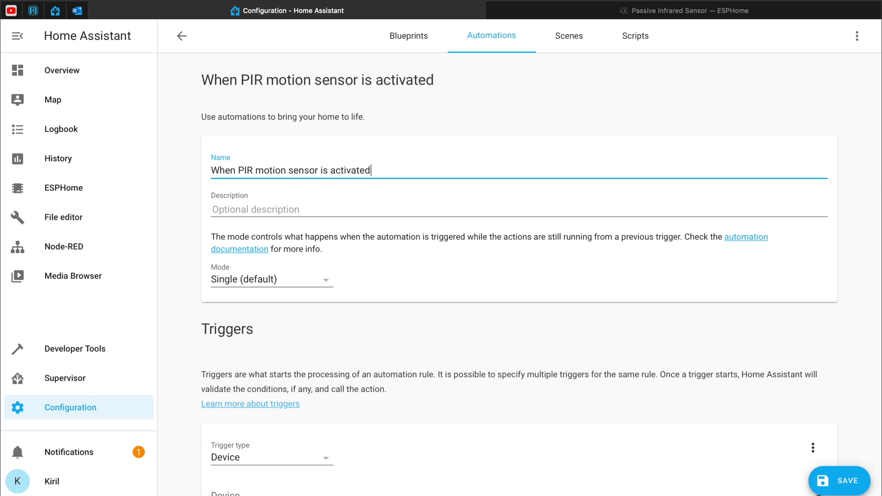
Step: Add a State trigger on binary_sensor.pir_sensor with To set to on
{"action": "scroll", "coordinate": [325, 285], "scroll_direction": "down", "scroll_amount": 2}
{"action": "scroll", "coordinate": [309, 301], "scroll_direction": "down", "scroll_amount": 5}
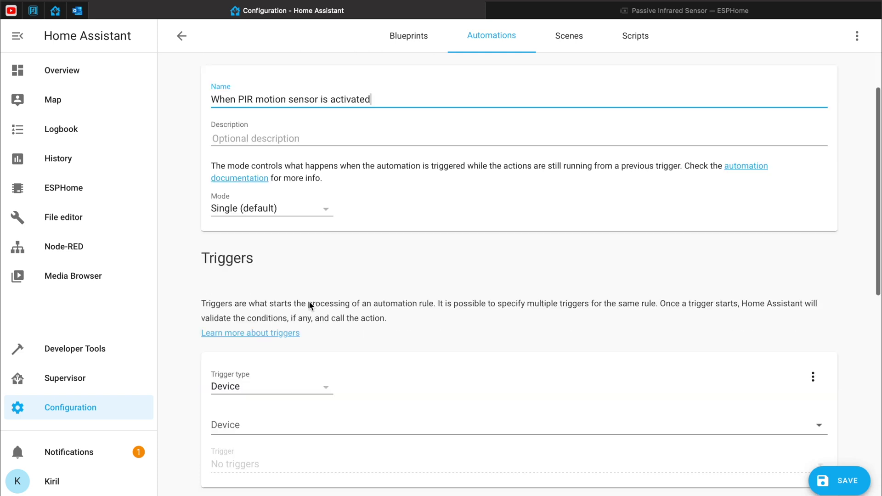
{"action": "left_click", "coordinate": [284, 265]}
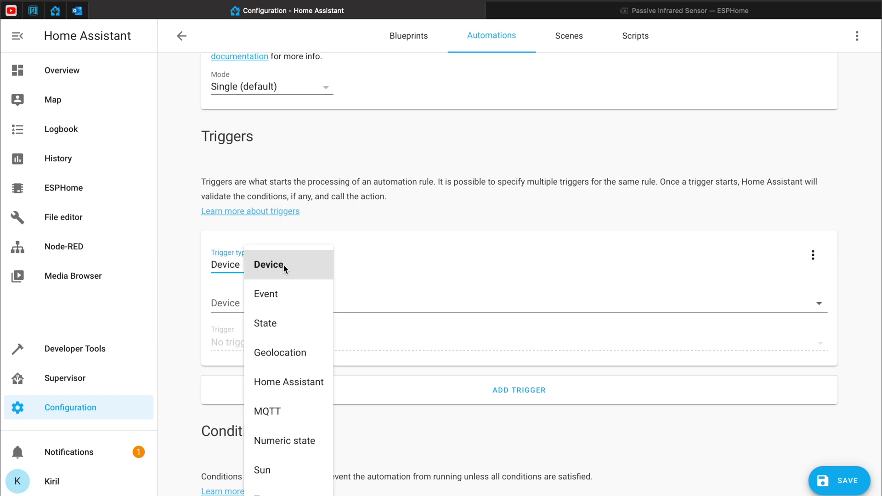
{"action": "left_click", "coordinate": [272, 324]}
{"action": "left_click", "coordinate": [252, 303]}
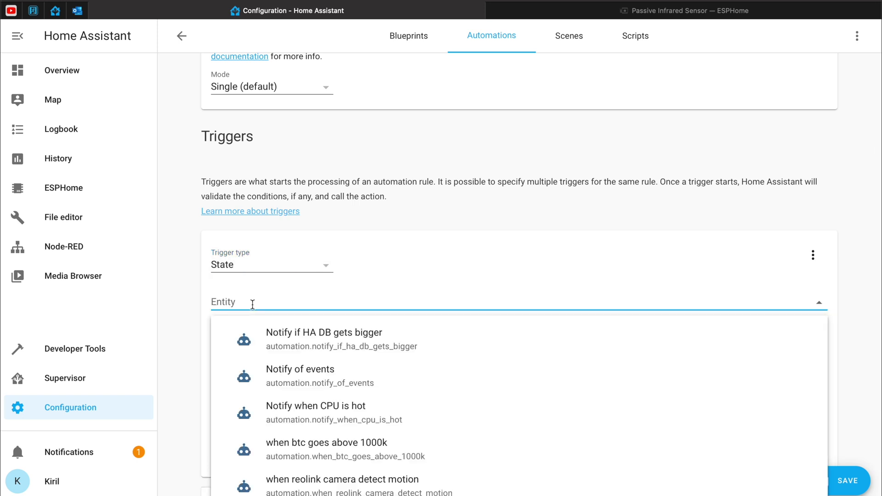
{"action": "type", "text": "pi"}
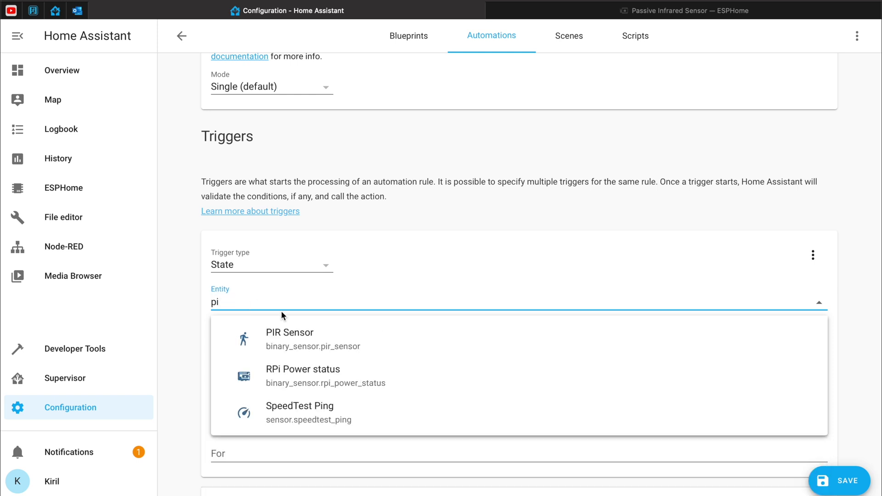
{"action": "left_click", "coordinate": [307, 332]}
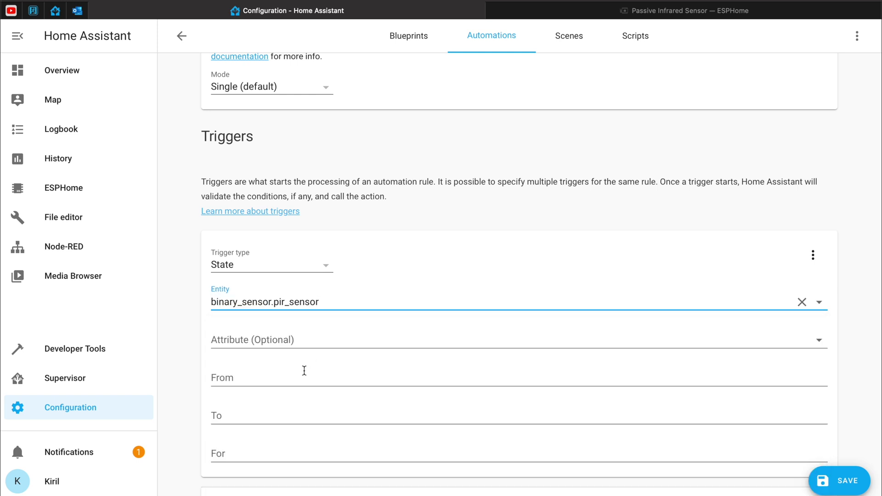
{"action": "scroll", "coordinate": [297, 402], "scroll_direction": "down", "scroll_amount": 1}
{"action": "left_click", "coordinate": [245, 369]}
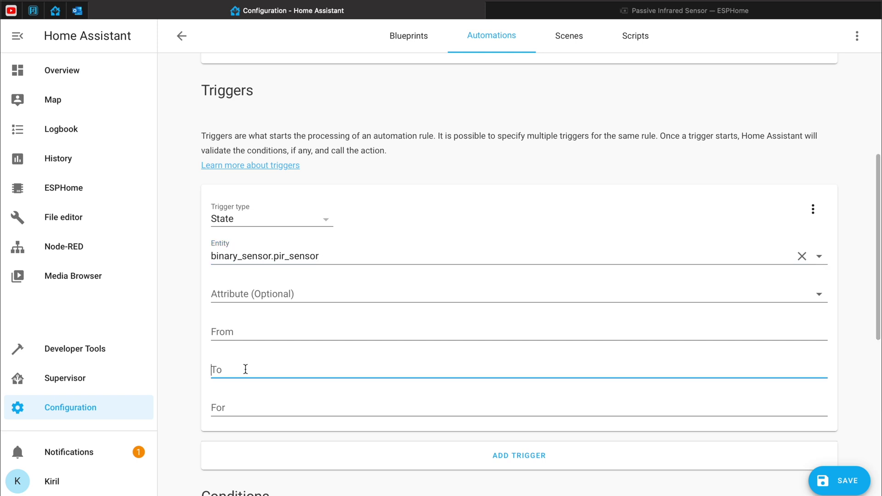
{"action": "type", "text": "on"}
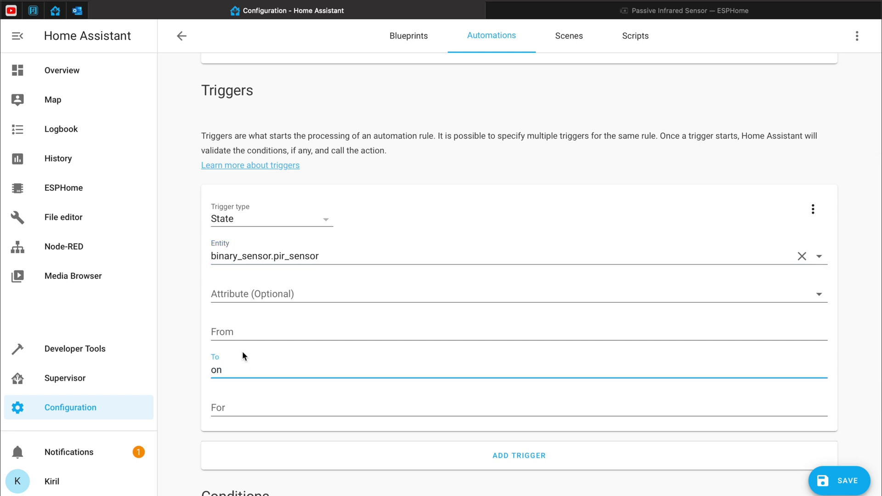
{"action": "scroll", "coordinate": [281, 361], "scroll_direction": "down", "scroll_amount": 5}
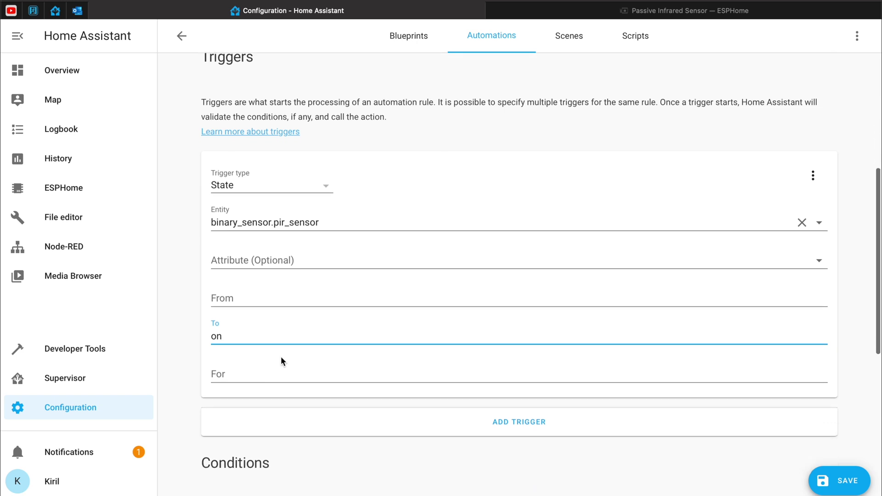
Step: Set the automation's action to call the Light: Turn on service
{"action": "scroll", "coordinate": [315, 383], "scroll_direction": "down", "scroll_amount": 2}
{"action": "left_click", "coordinate": [264, 408]}
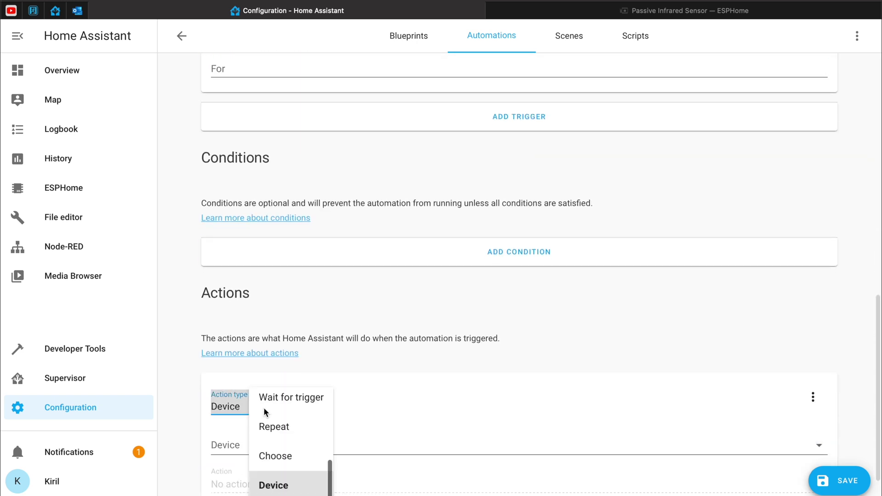
{"action": "scroll", "coordinate": [264, 410], "scroll_direction": "up", "scroll_amount": 2}
{"action": "left_click", "coordinate": [280, 444]}
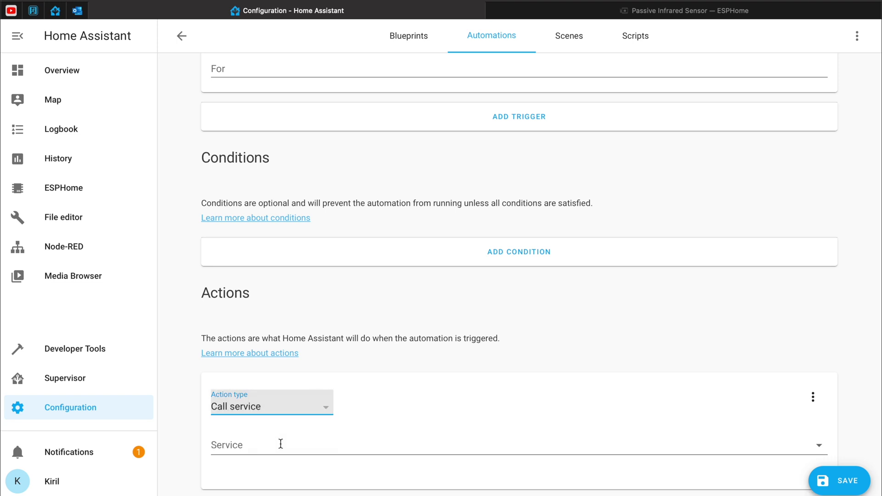
{"action": "scroll", "coordinate": [279, 442], "scroll_direction": "down", "scroll_amount": 1}
{"action": "left_click", "coordinate": [275, 409]}
{"action": "type", "text": "ligh"}
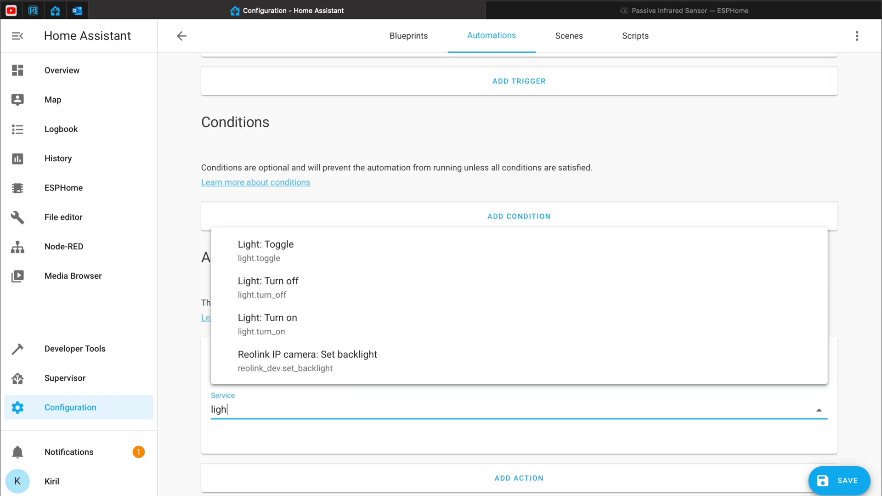
{"action": "left_click", "coordinate": [319, 327]}
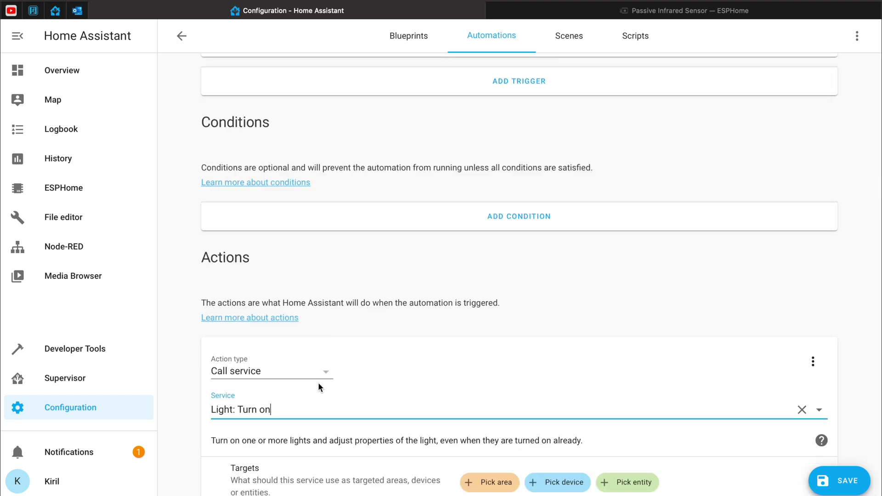
Step: Target the ShellyBulbDuo-8CAAB5616D5C light entity and save the automation
{"action": "scroll", "coordinate": [484, 350], "scroll_direction": "down", "scroll_amount": 5}
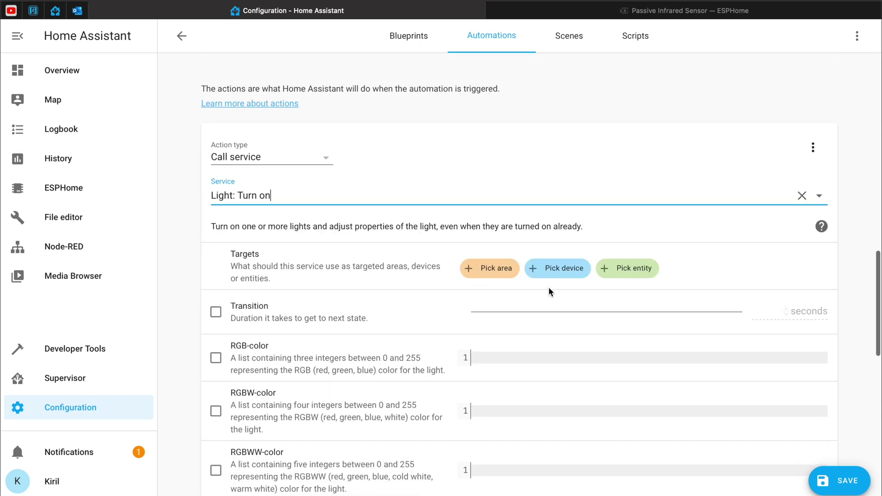
{"action": "left_click", "coordinate": [623, 271]}
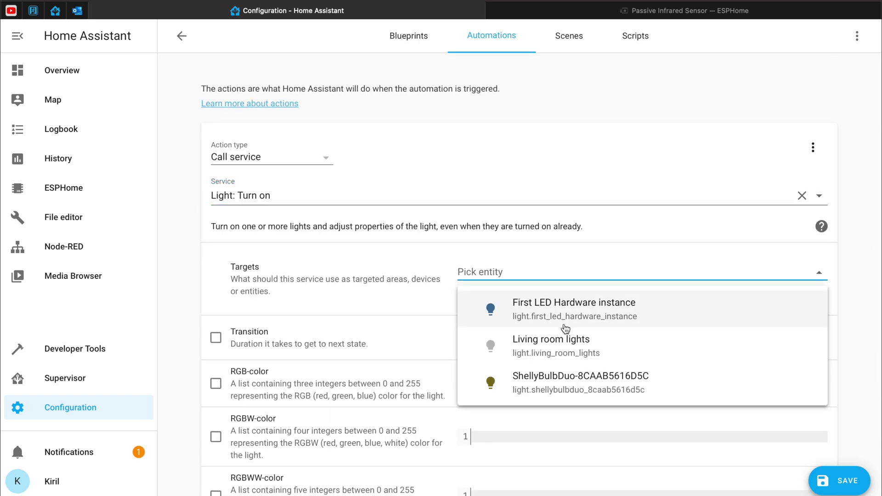
{"action": "left_click", "coordinate": [570, 382]}
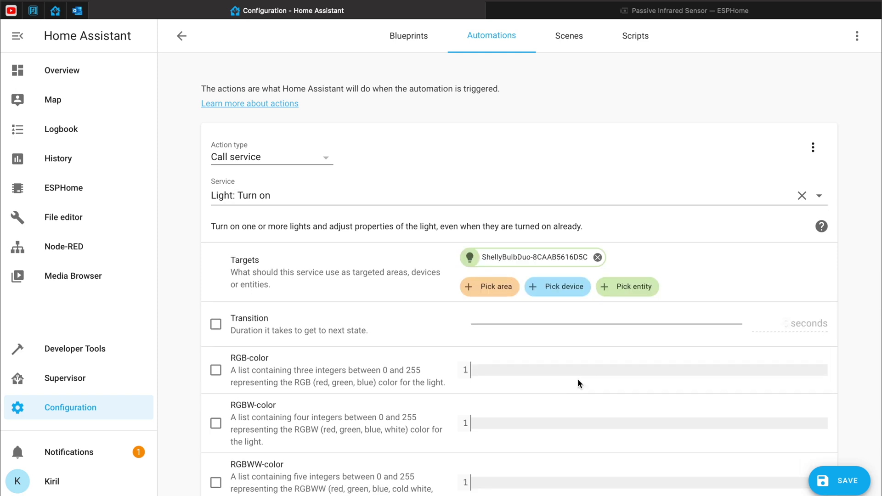
{"action": "scroll", "coordinate": [715, 411], "scroll_direction": "down", "scroll_amount": 8}
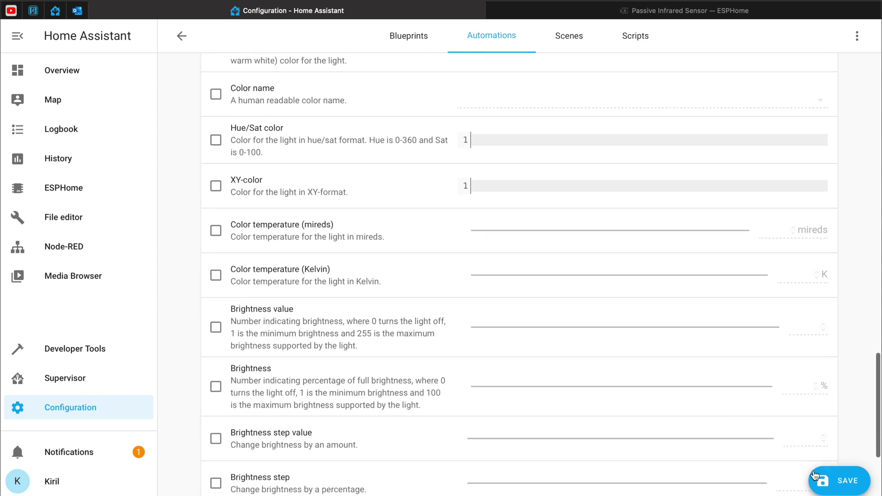
{"action": "left_click", "coordinate": [835, 476]}
{"action": "scroll", "coordinate": [586, 114], "scroll_direction": "up", "scroll_amount": 1}
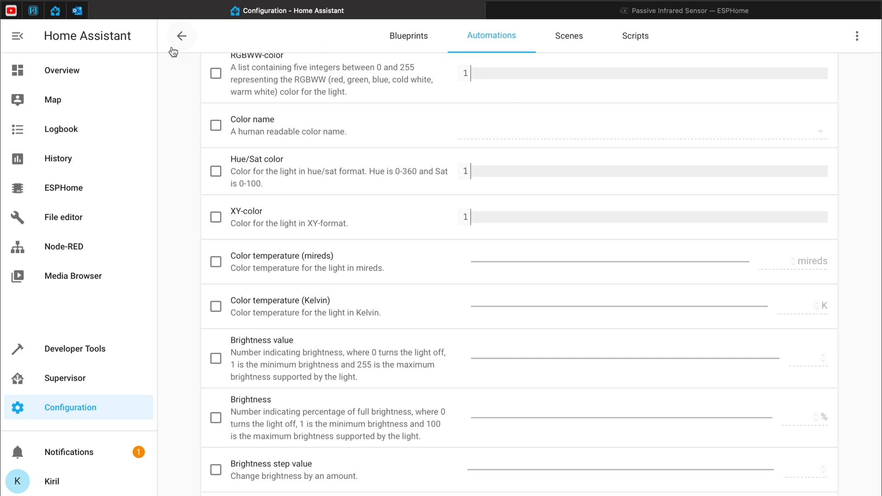
Step: Return to the Overview dashboard to view the PIR Sensor and ShellyBulbDuo cards
{"action": "left_click", "coordinate": [84, 68]}
{"action": "scroll", "coordinate": [273, 255], "scroll_direction": "down", "scroll_amount": 2}
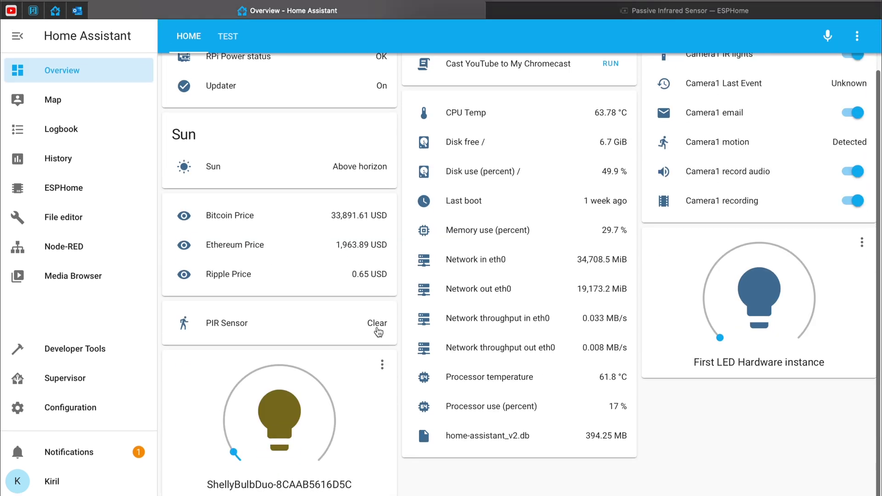